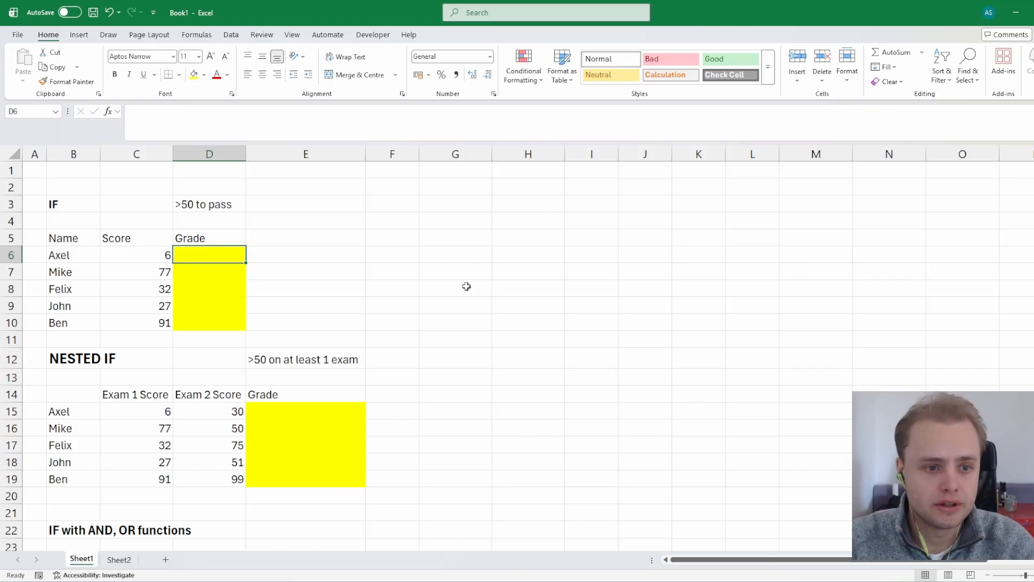
- Enter the formula =IF(C6>50,"Pass","Fail") in cell D6 to grade the first score
text(=)
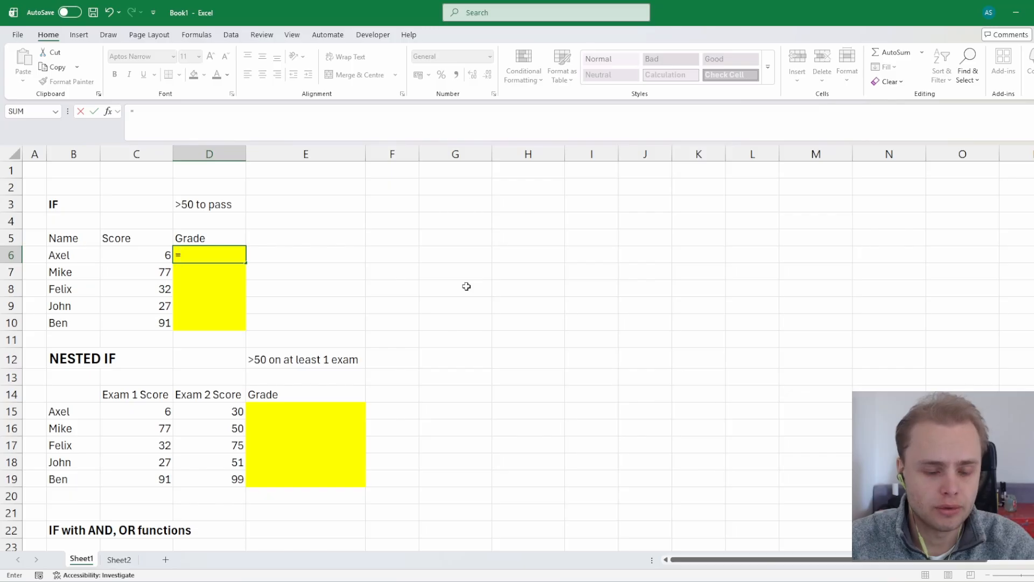
text(IF()
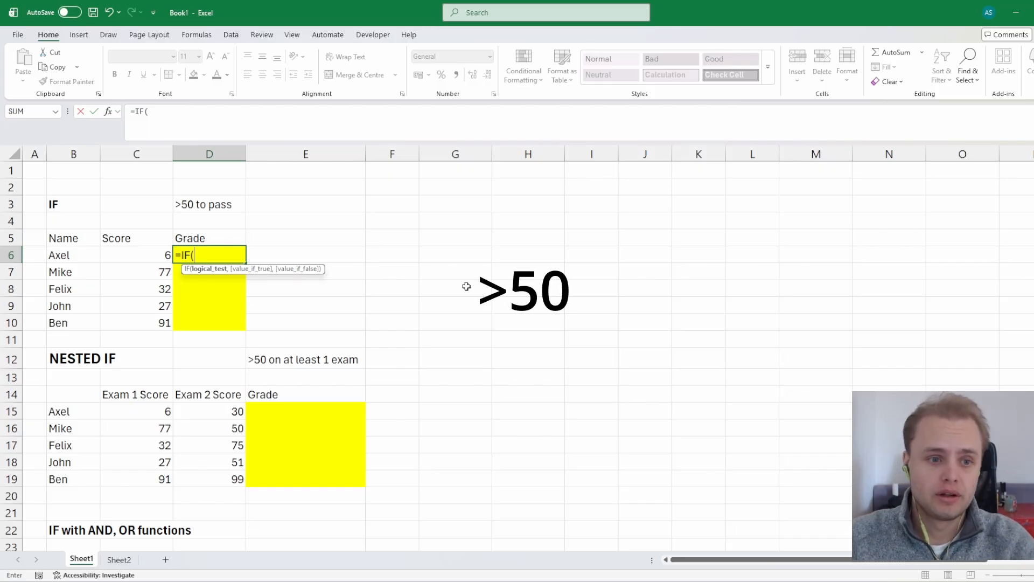
key(Left)
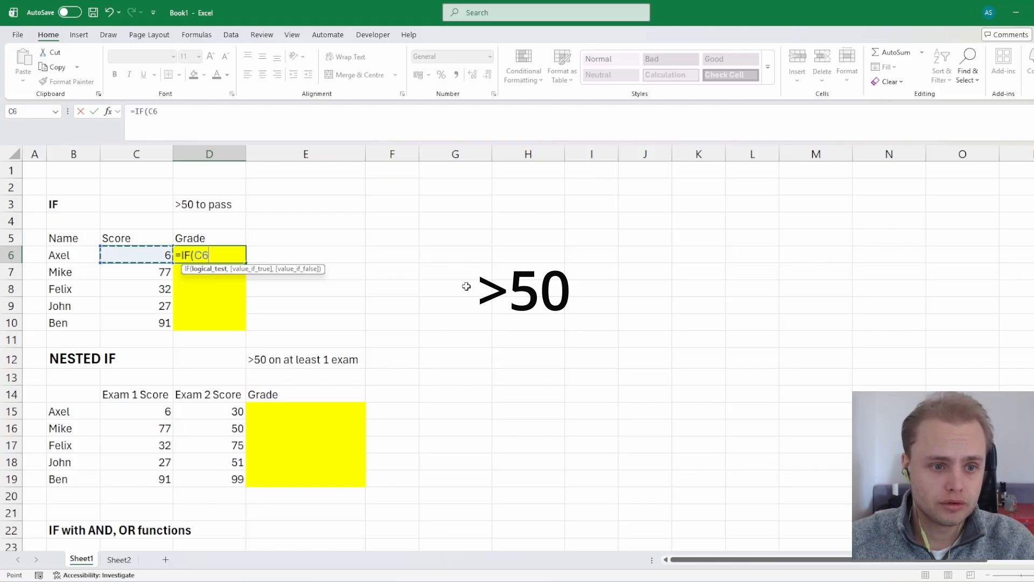
text(>)
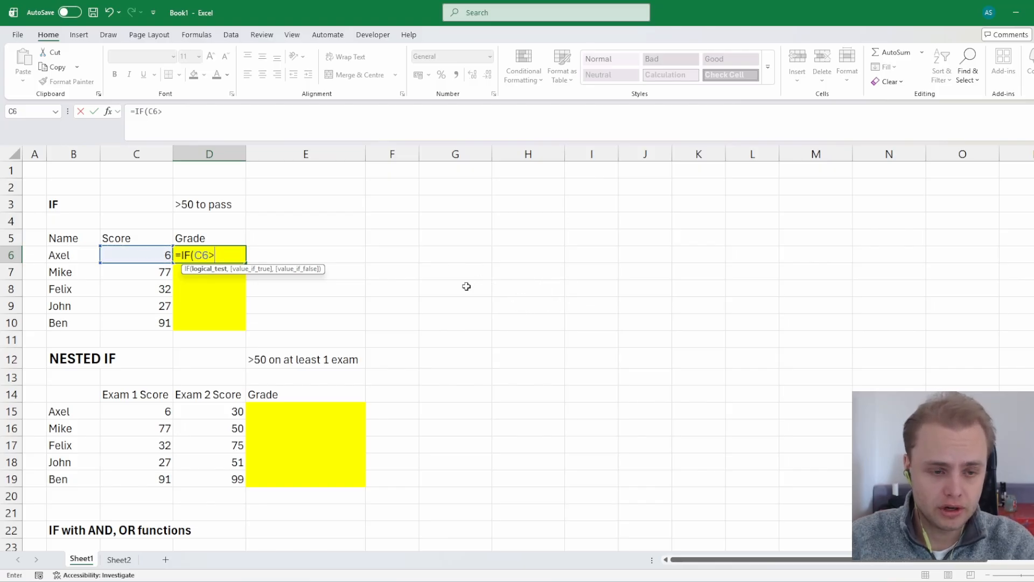
text(50)
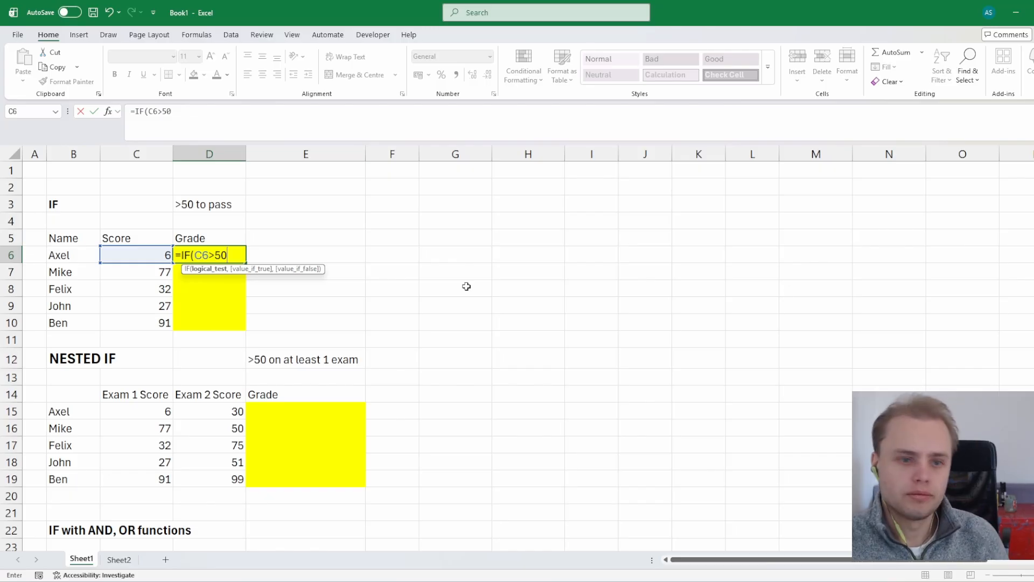
text(,)
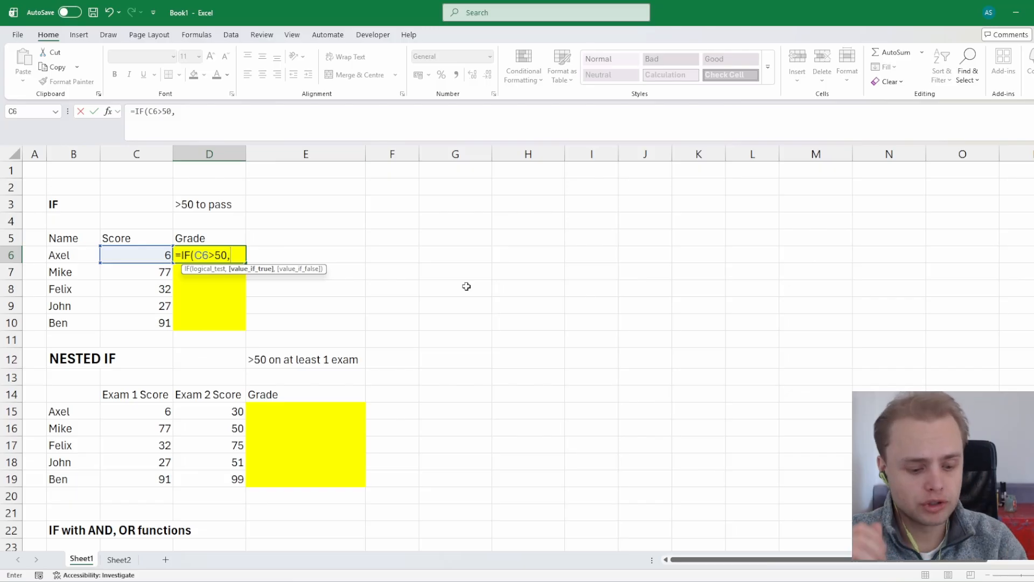
text("Pass",)
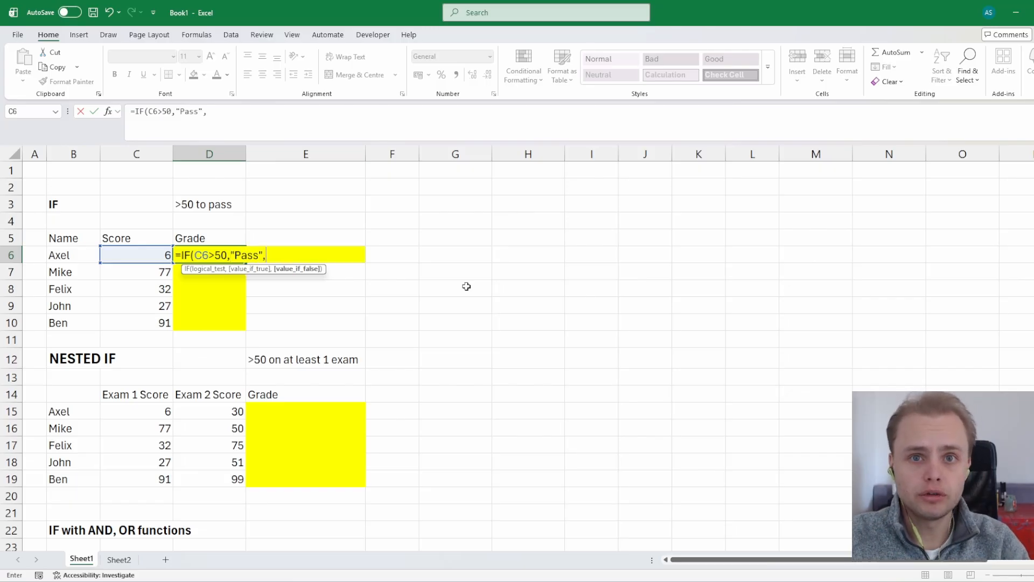
text("Fai)
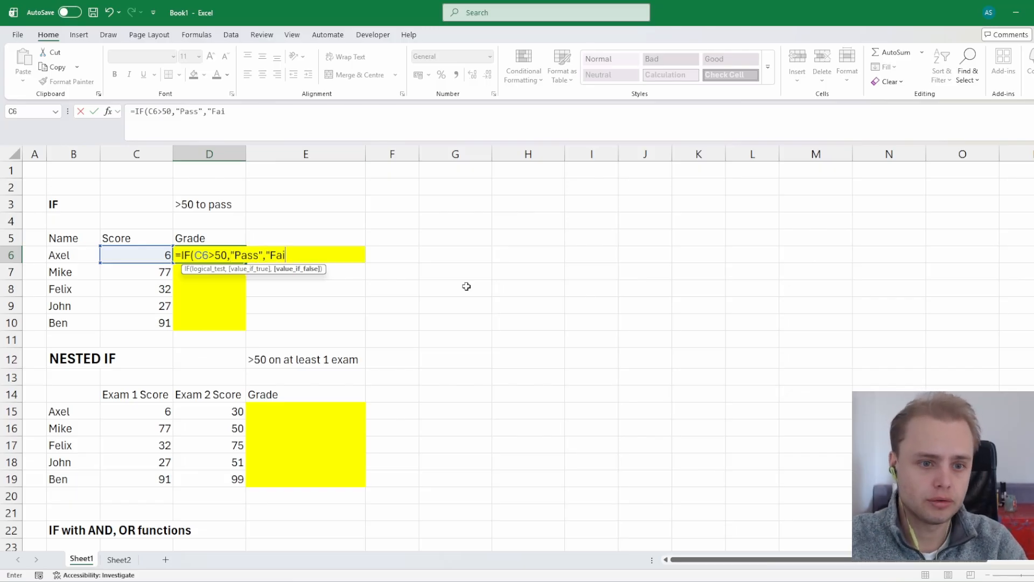
text(l"))
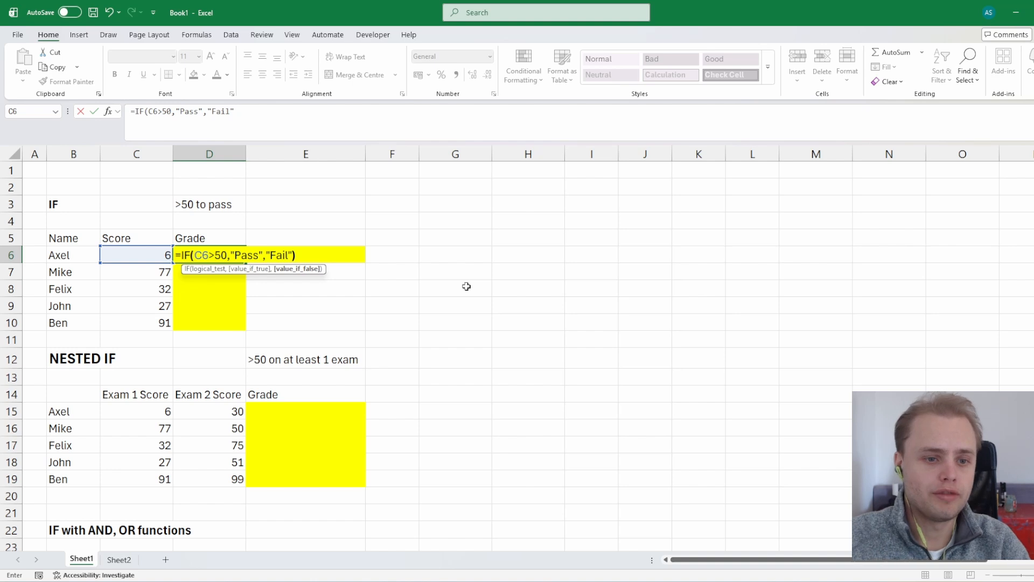
key(Return)
- Copy the IF formula from D6 down through D10 and check the grades against the scores
key(Up)
key(ctrl+c)
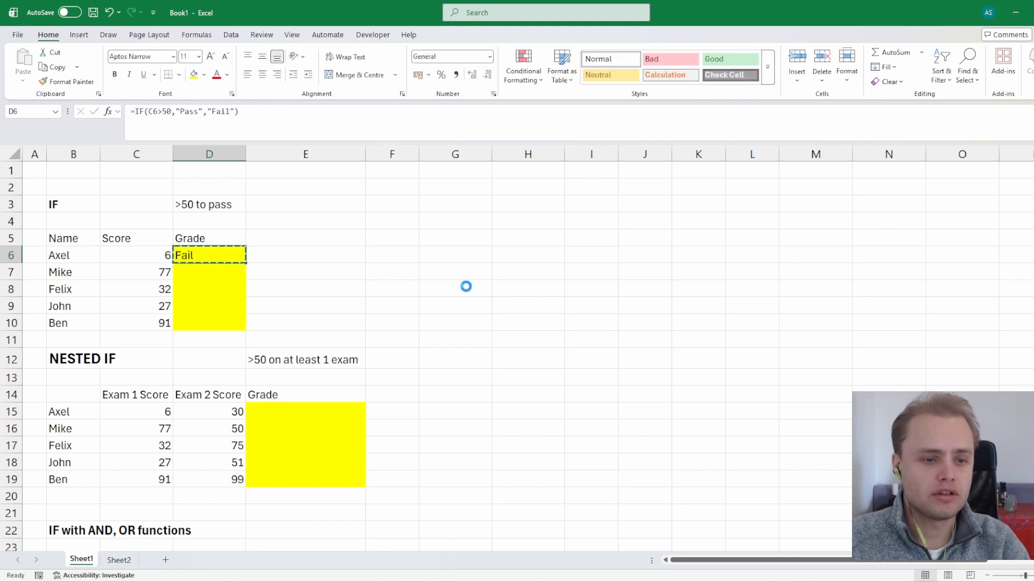
key(shift+Down)
key(shift+Down)
key(shift+Down)
key(shift+Down)
key(ctrl+v)
key(Escape)
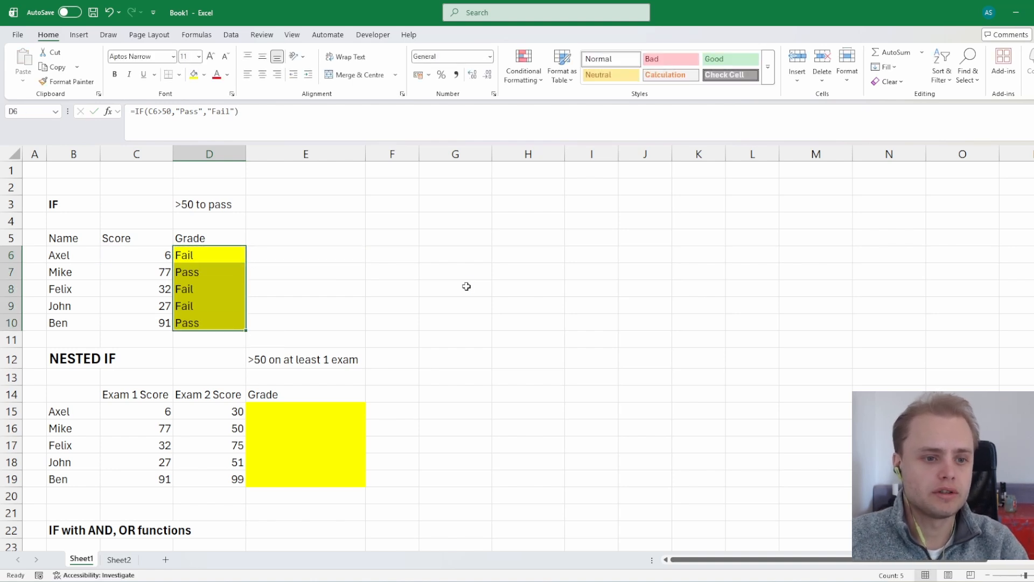
key(Down)
click(114, 276)
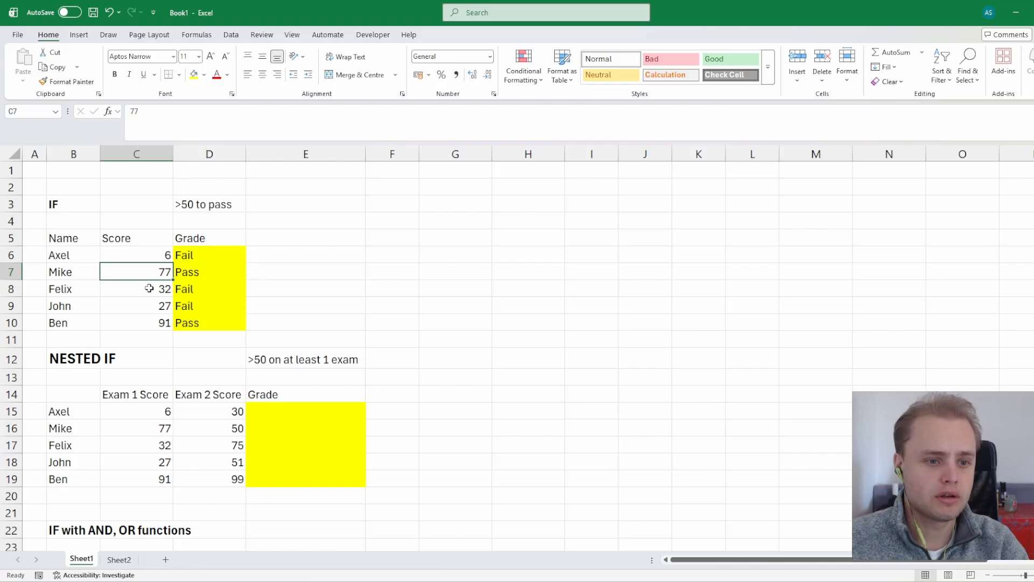
click(141, 326)
- Enter the nested formula =IF(C15>50,"Pass",IF(D15>50,"Pass","Fail")) in cell E15
click(322, 410)
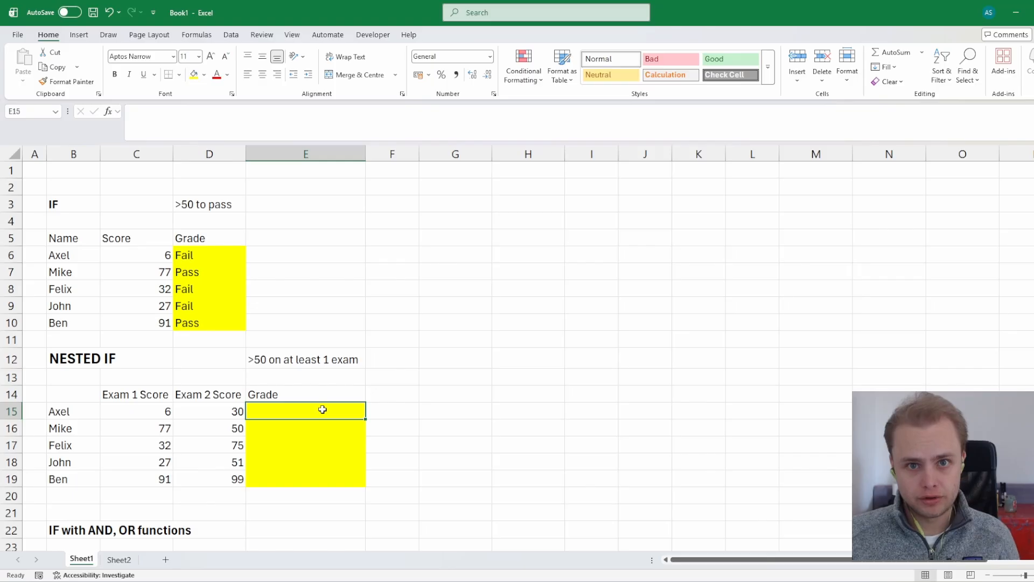
text(=IF()
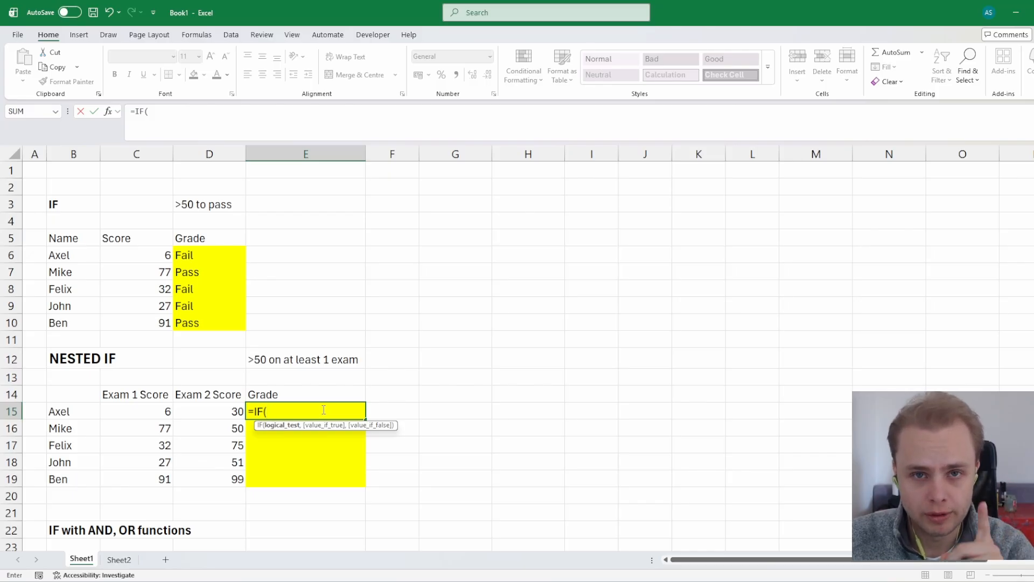
key(Left)
key(Left)
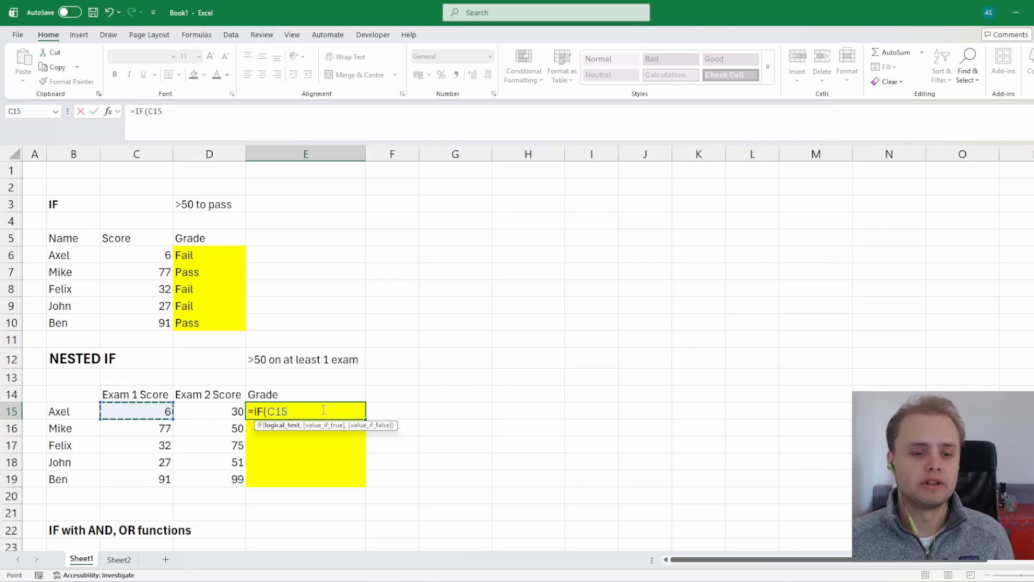
text(>50)
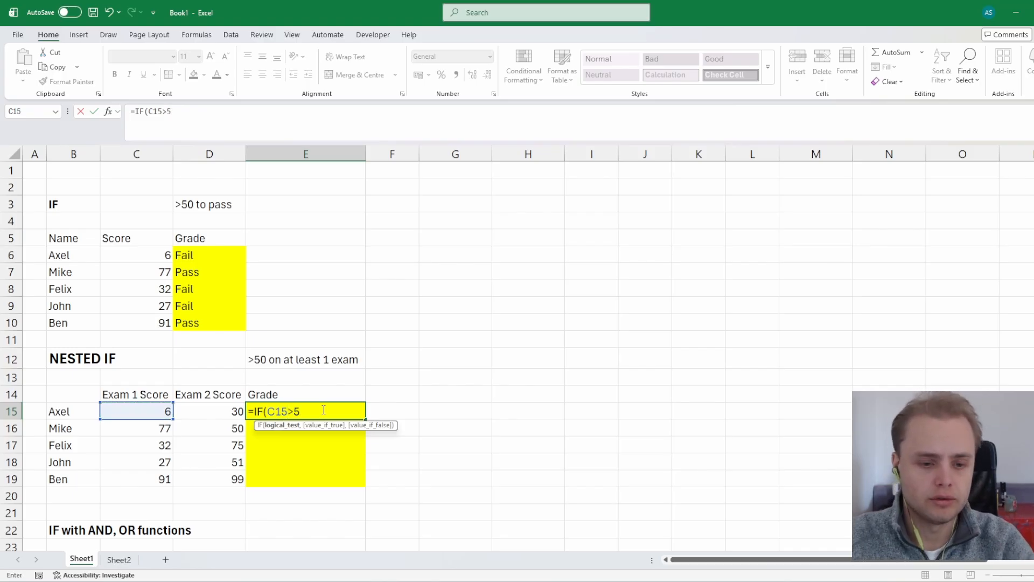
text(,)
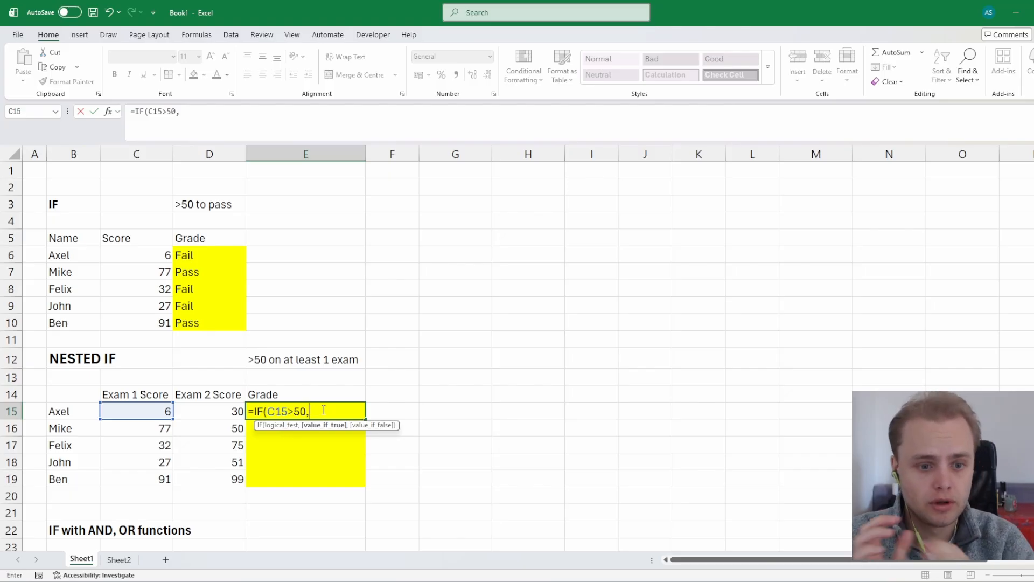
text("Pass")
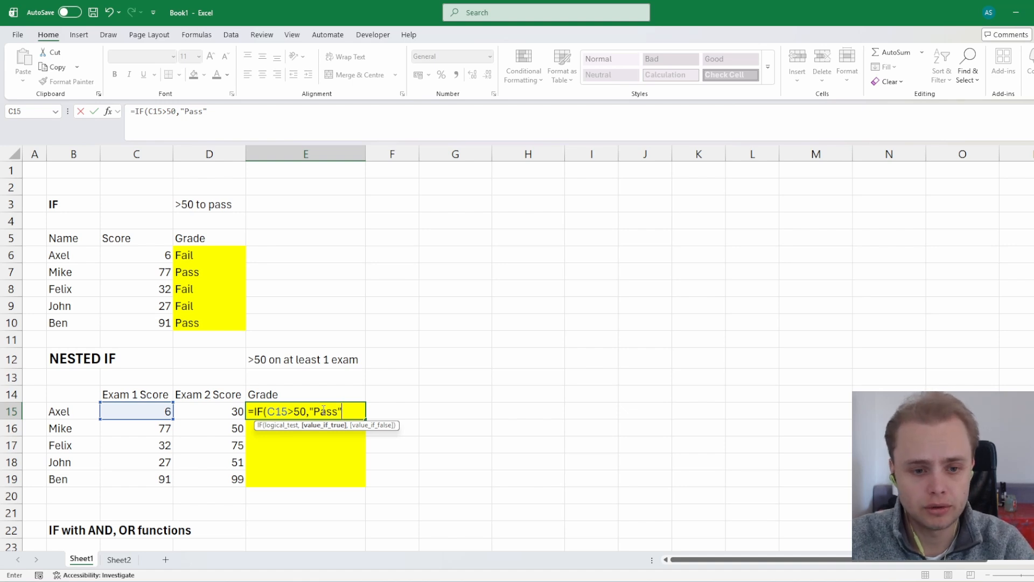
text(,)
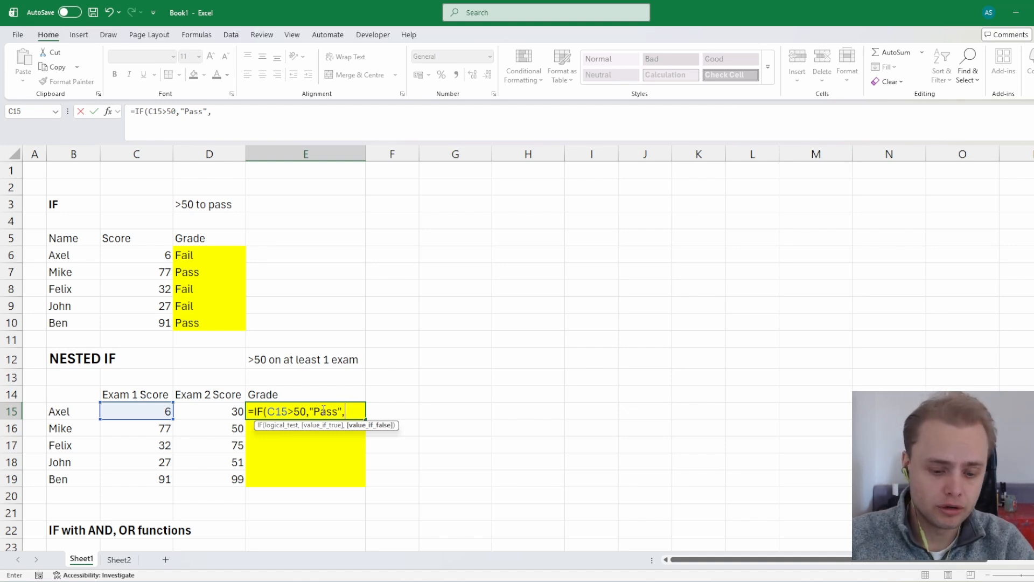
text(IF(D15)
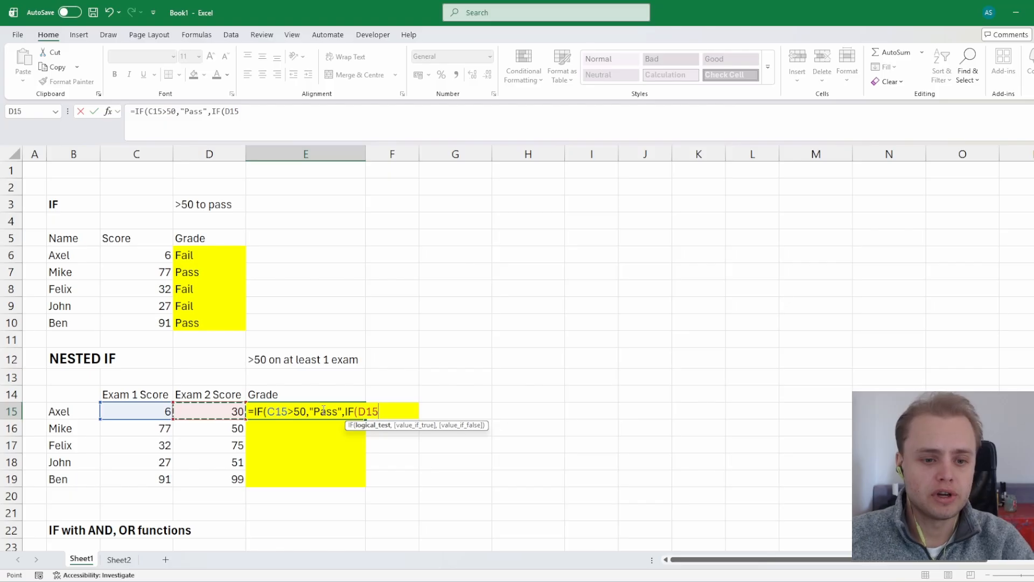
text(>50,)
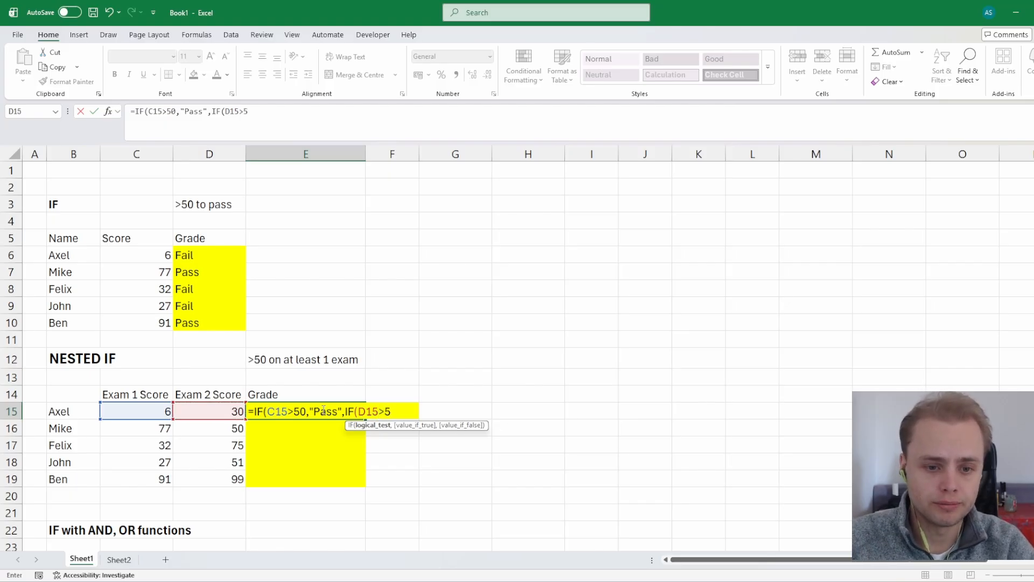
text("Pass",)
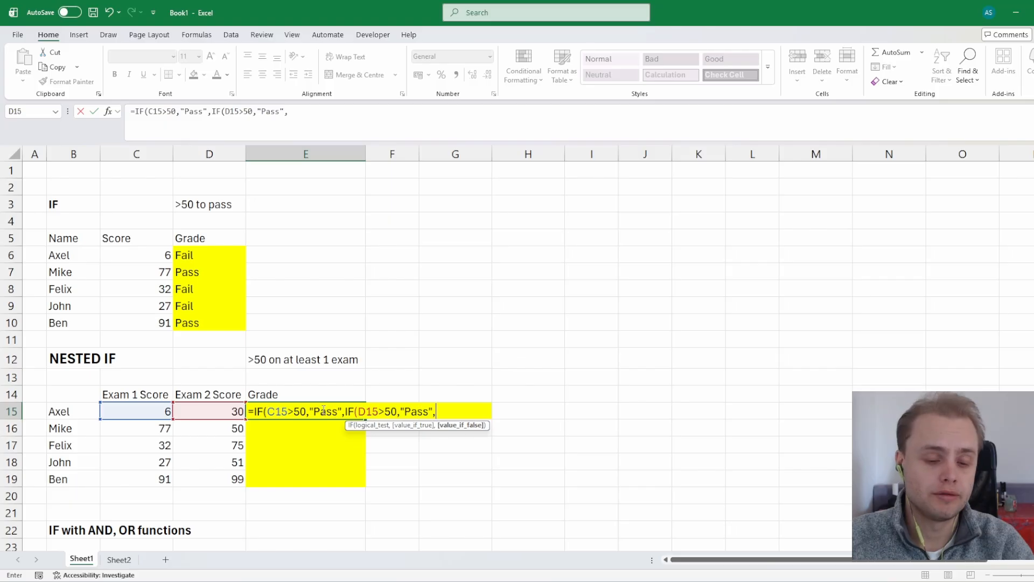
text(")
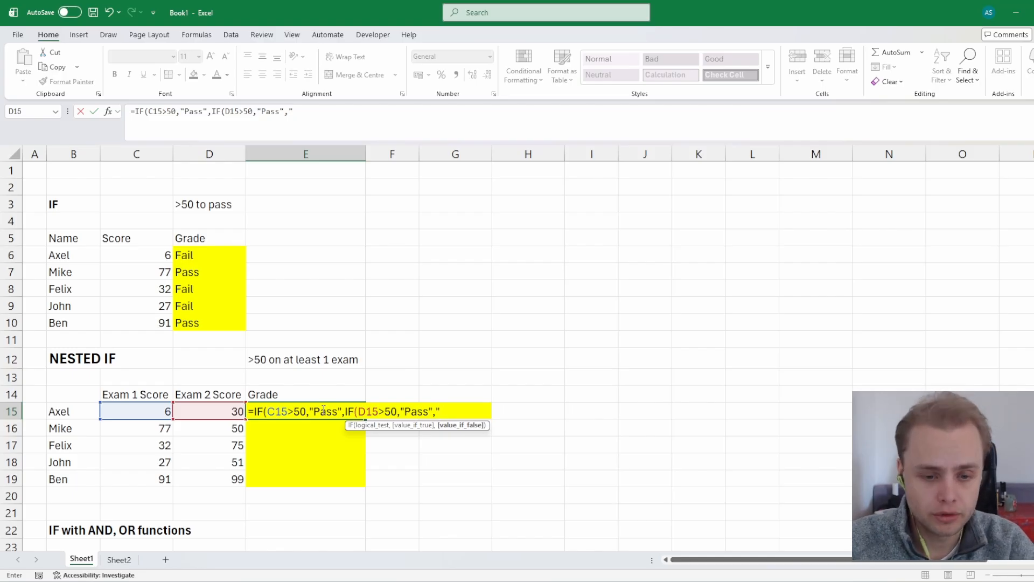
text(Fail)
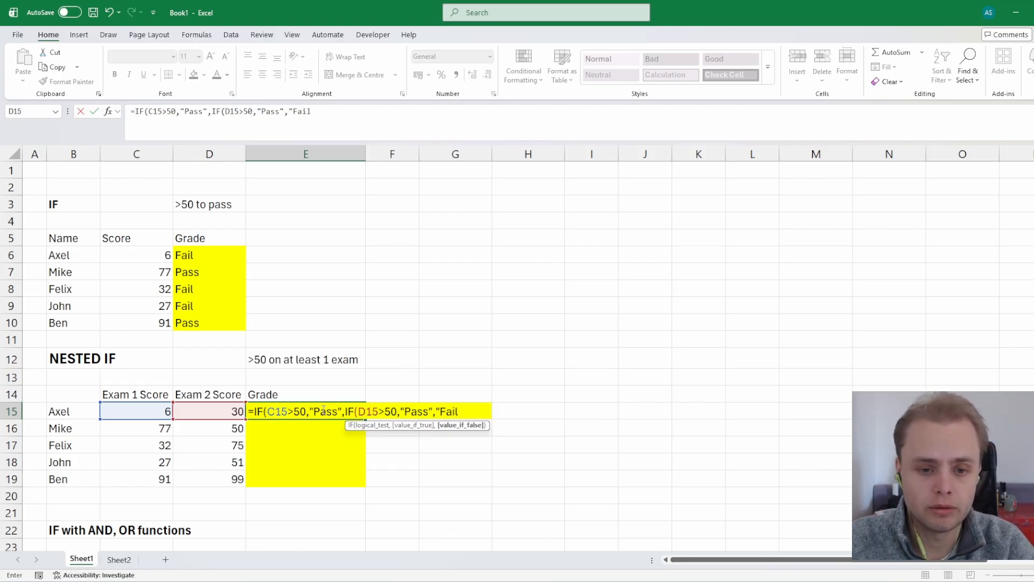
text(")))
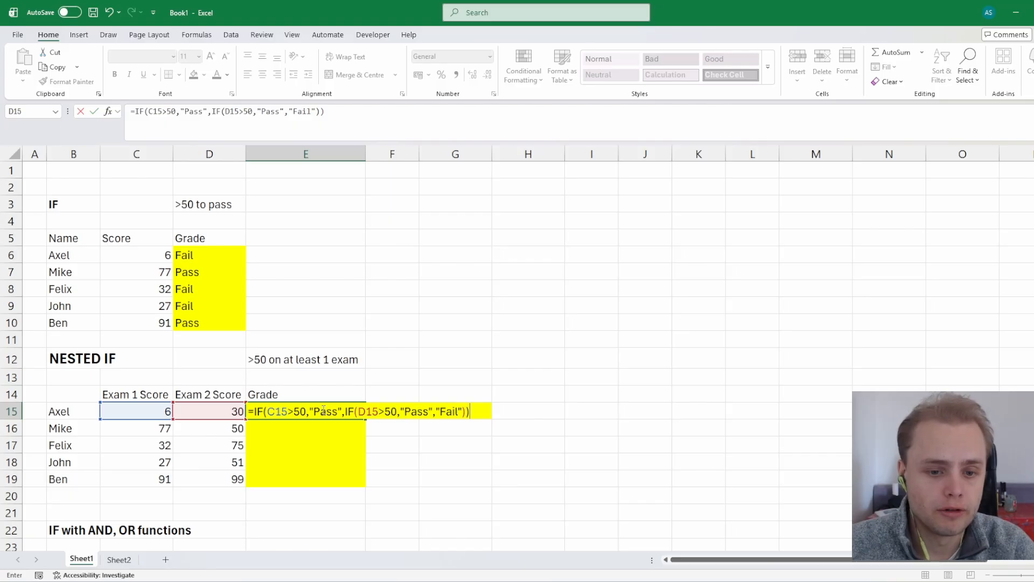
key(Return)
- Copy the nested IF formula from E15 down through E19
click(322, 409)
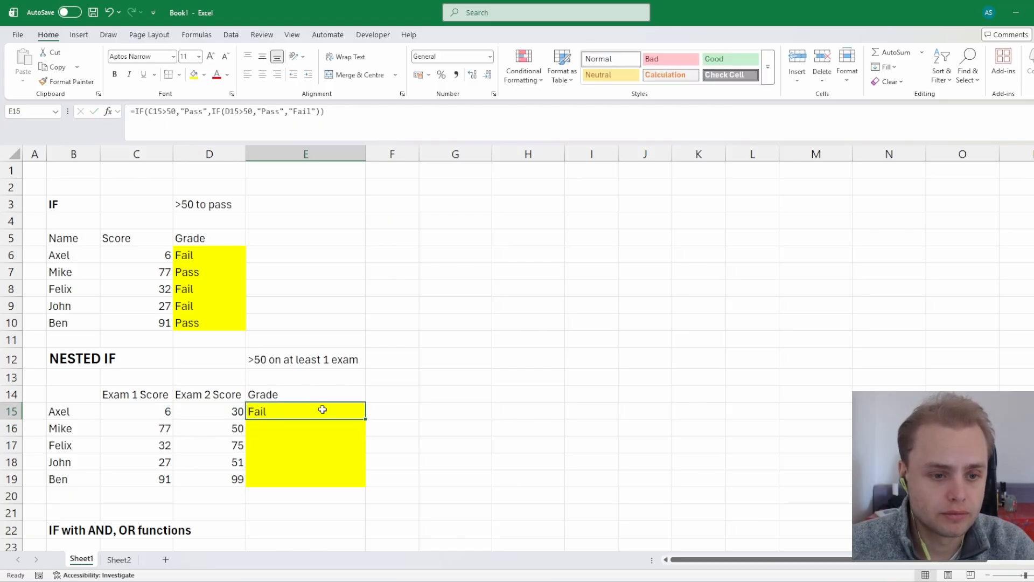
key(ctrl+c)
key(shift+Down)
key(shift+Down)
key(shift+Down)
key(shift+Down)
key(ctrl+v)
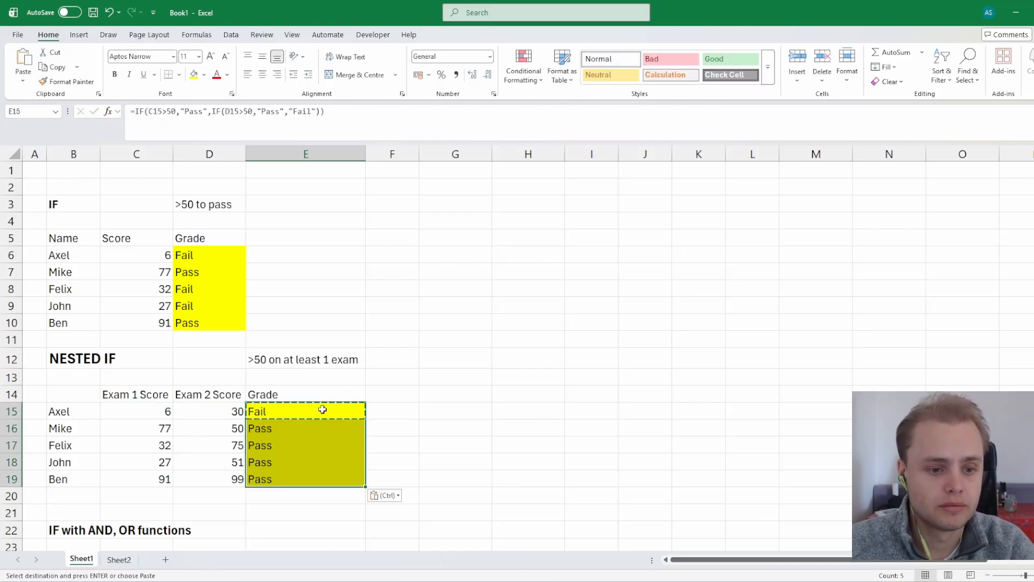
key(Escape)
key(Down)
key(Down)
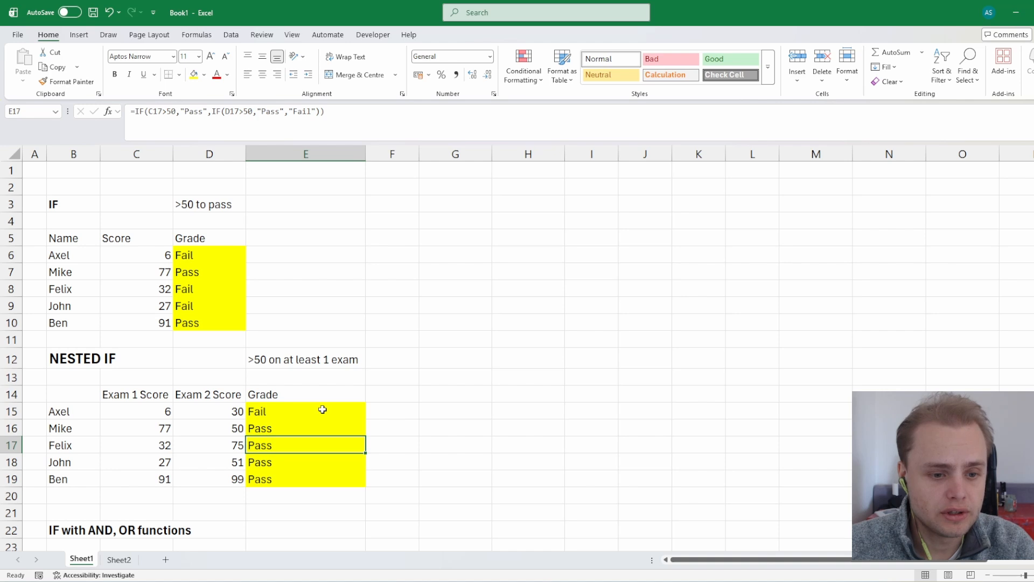
- Test the nested IF grade in row 17 by setting the Exam 2 score in D17 to 50, and undo that change
key(Up)
key(Up)
key(Left)
key(Down)
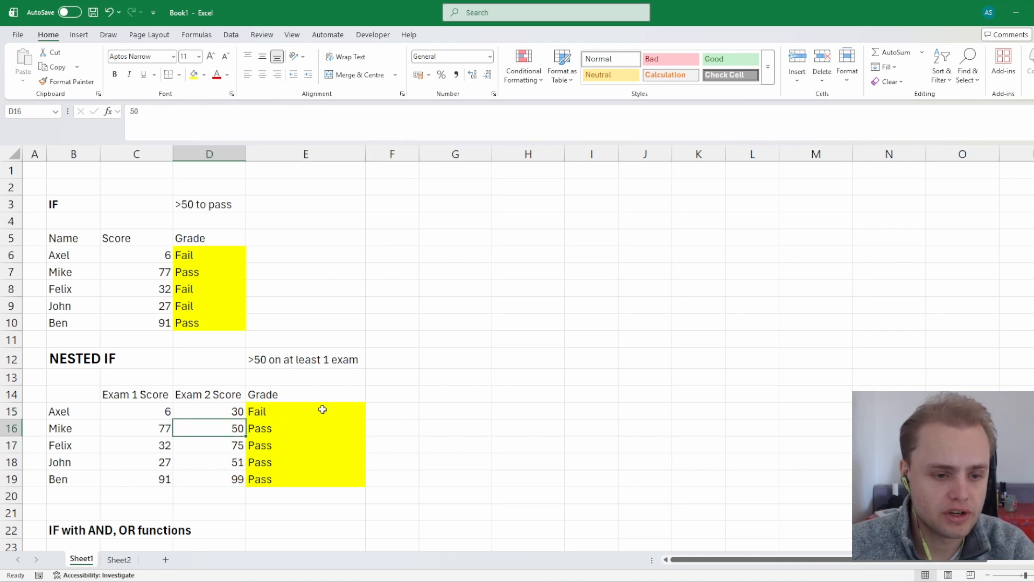
key(Down)
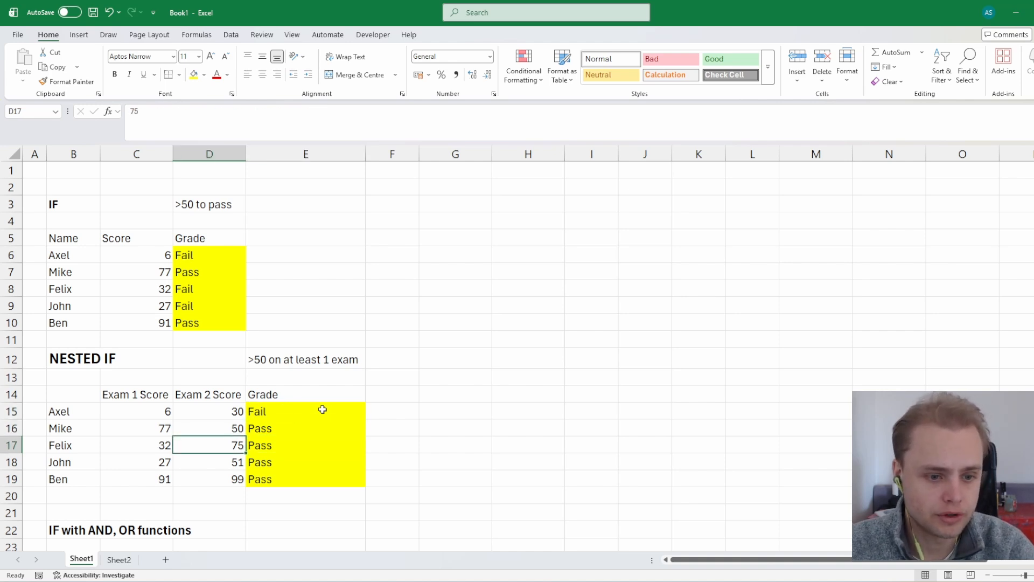
text(50)
key(Return)
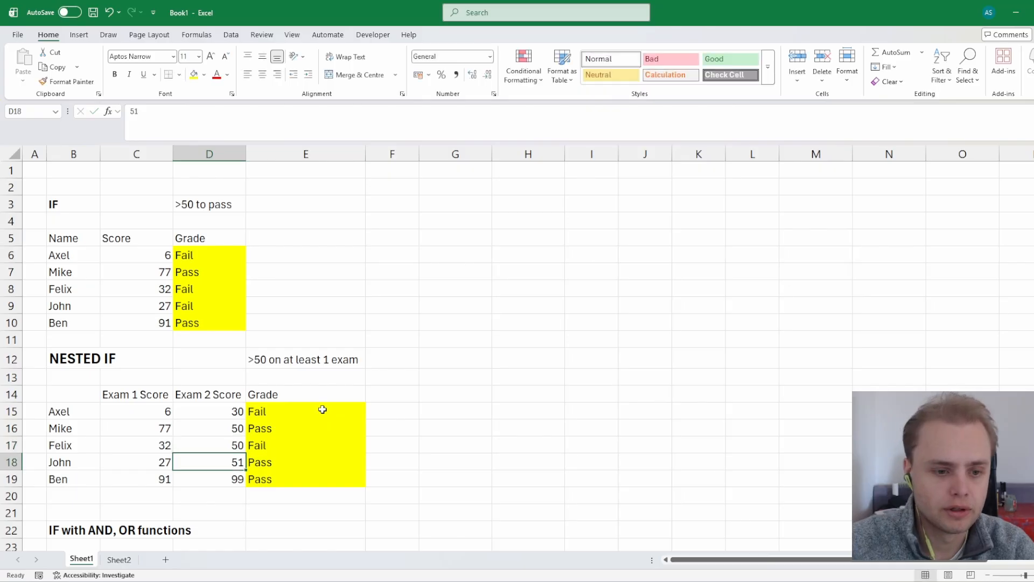
key(Up)
key(Left)
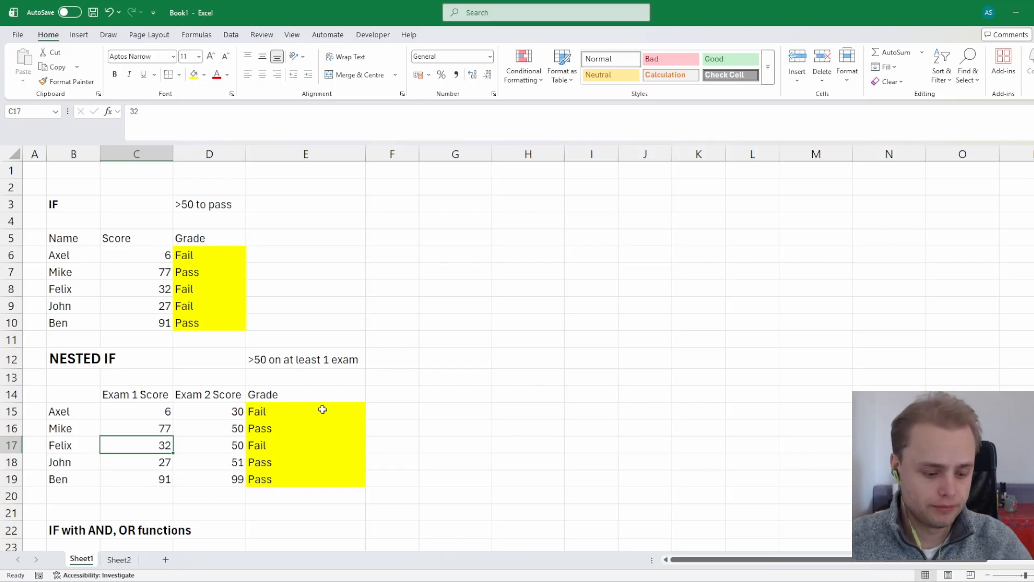
key(ctrl+z)
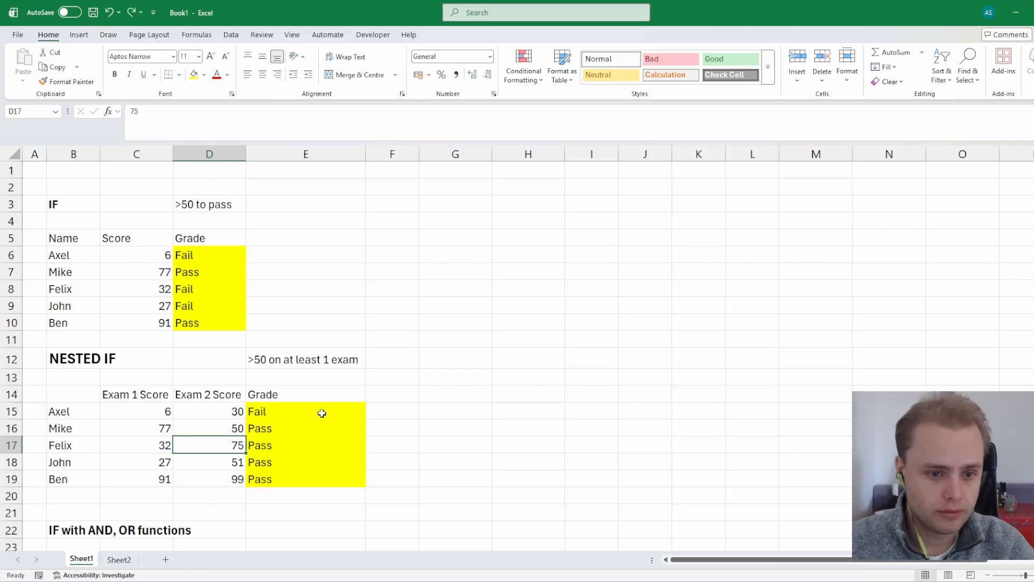
click(320, 410)
click(462, 357)
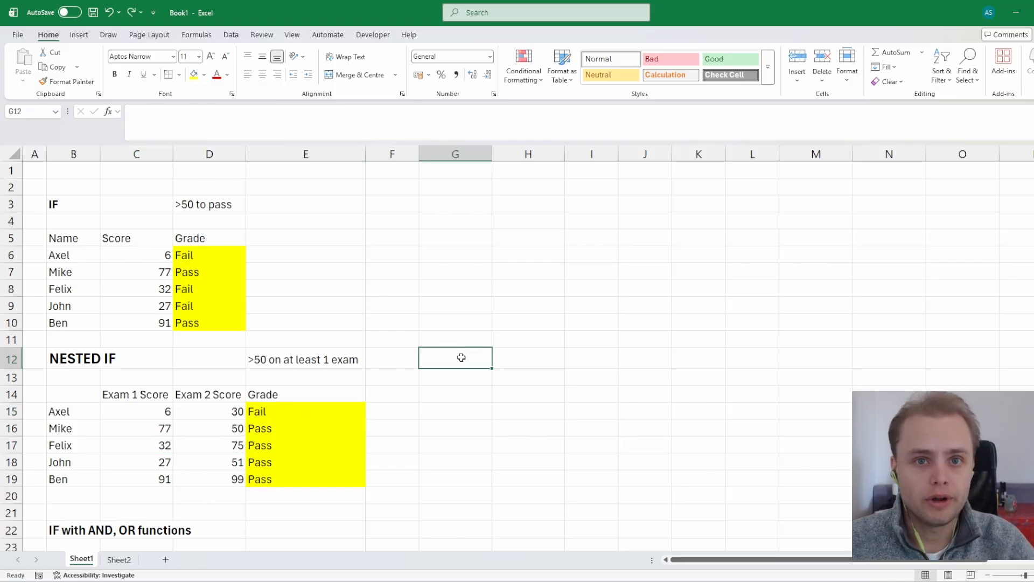
- Start an IF formula in cell E25, the first grade cell of the "IF with AND, OR functions" table
scroll(452, 365, down, 3)
click(348, 428)
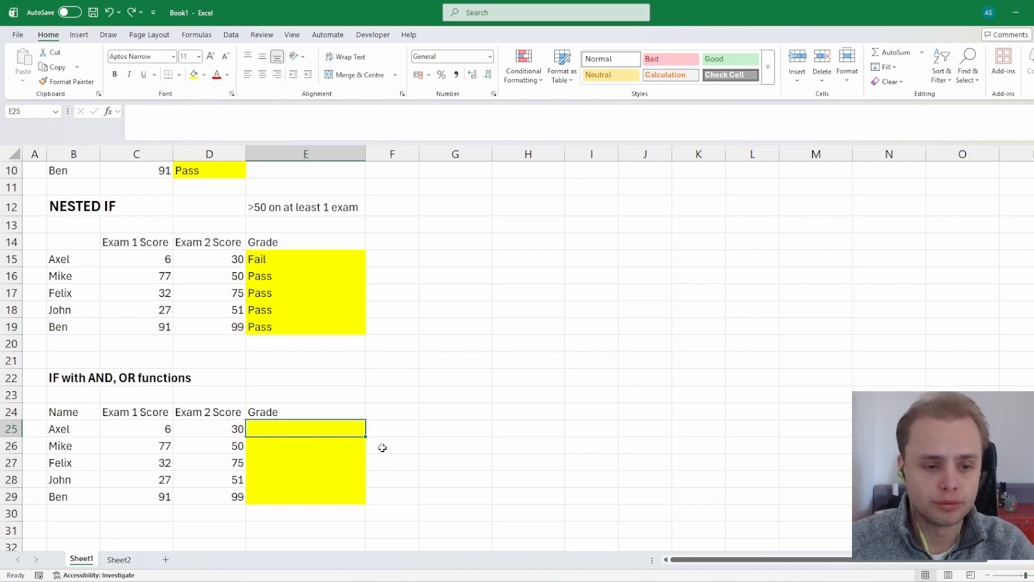
text(=IF()
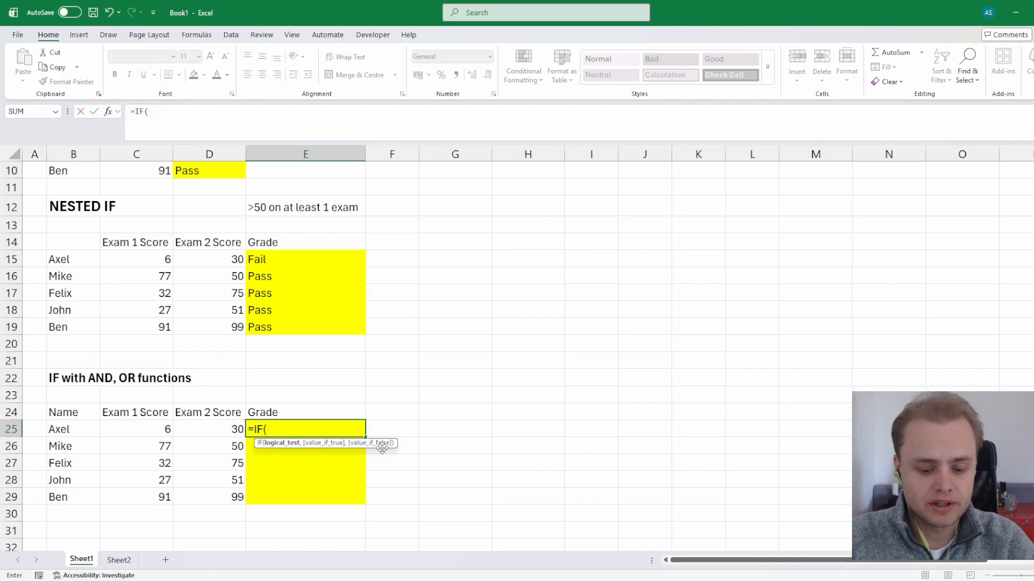
text(or)
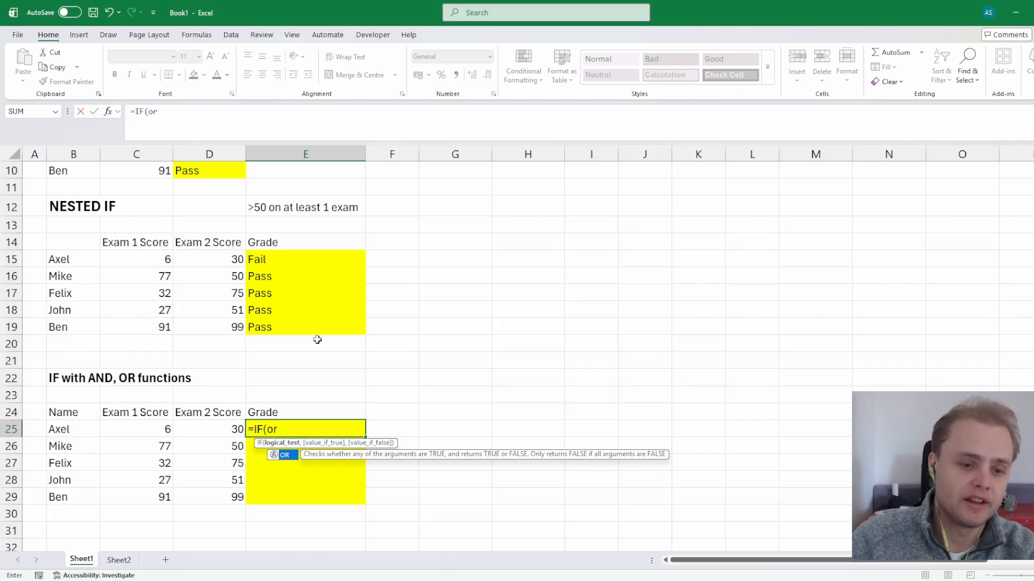
key(BackSpace)
key(BackSpace)
text(and)
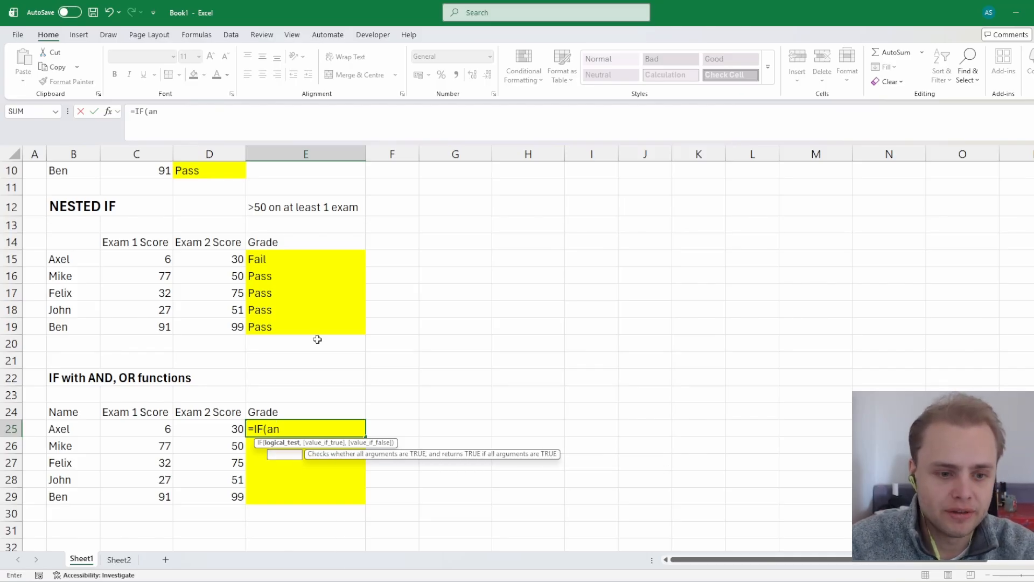
key(Tab)
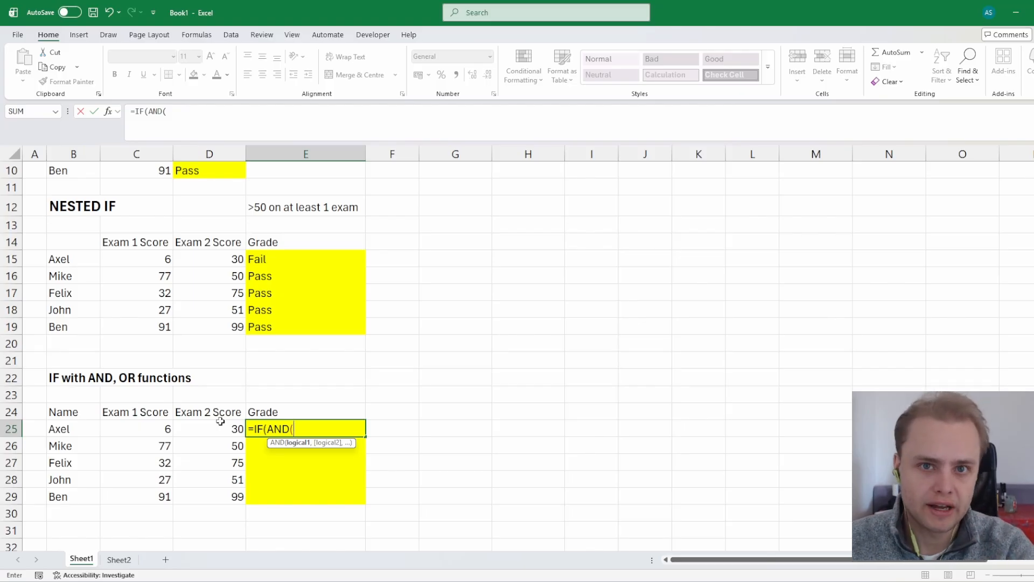
key(BackSpace)
key(BackSpace)
key(BackSpace)
key(BackSpace)
- Complete the formula in E25 as =IF(OR(C25>50,D25>50),"Pass","Fail")
text(or)
key(Tab)
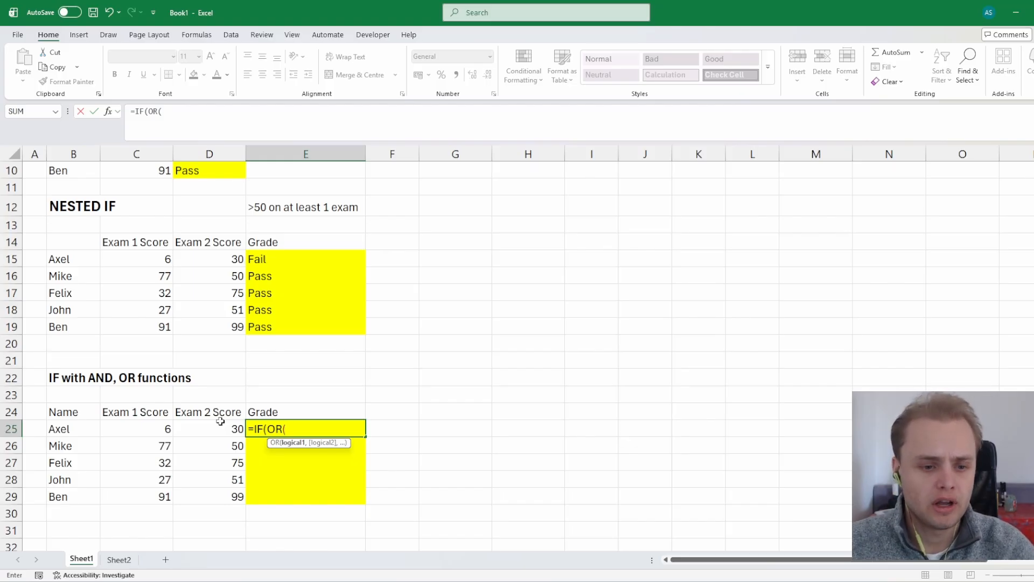
key(Left)
key(Left)
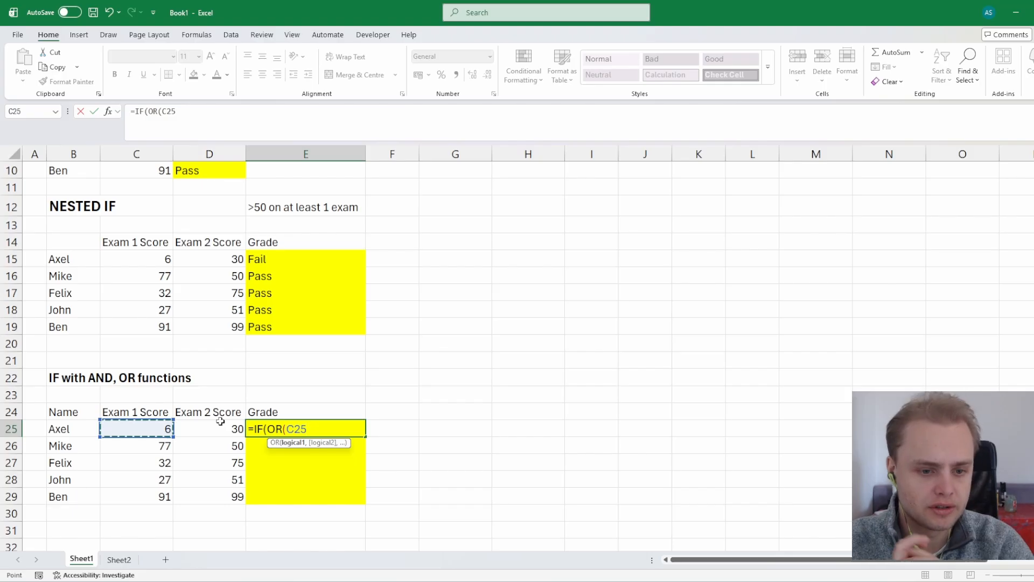
text(>50,)
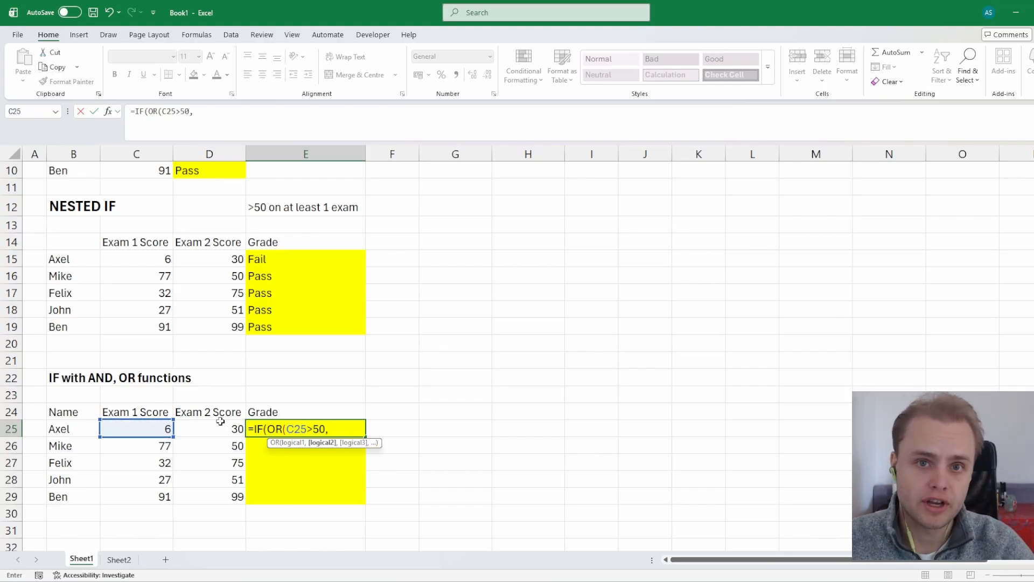
key(Left)
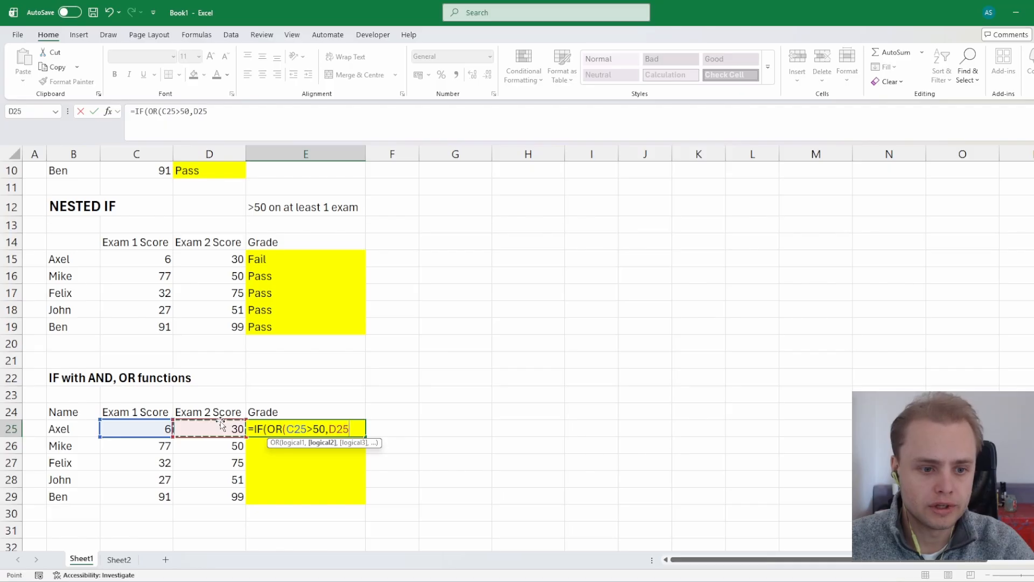
text(>)
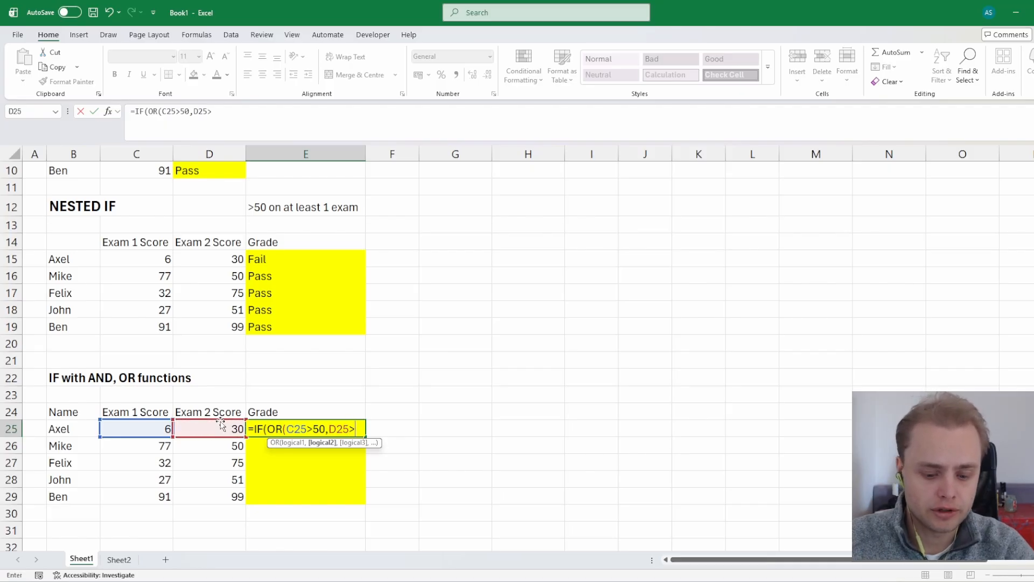
text(50),)
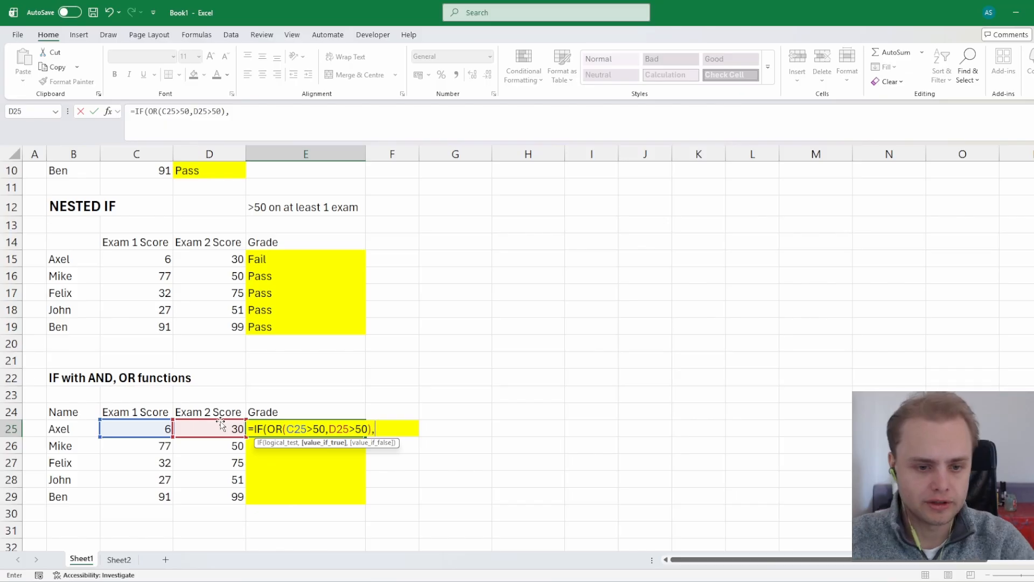
text("Pass)
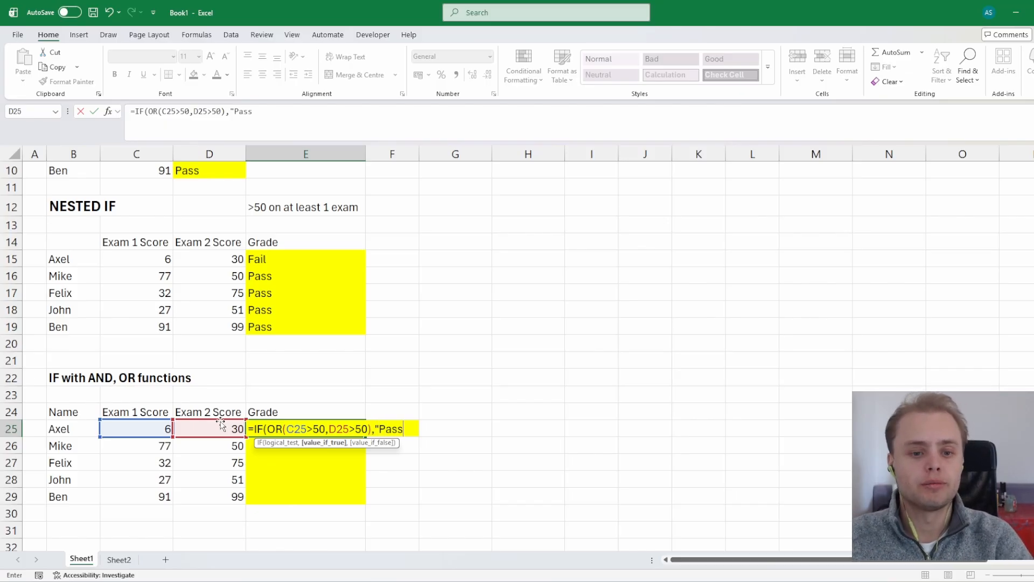
text(","Fai)
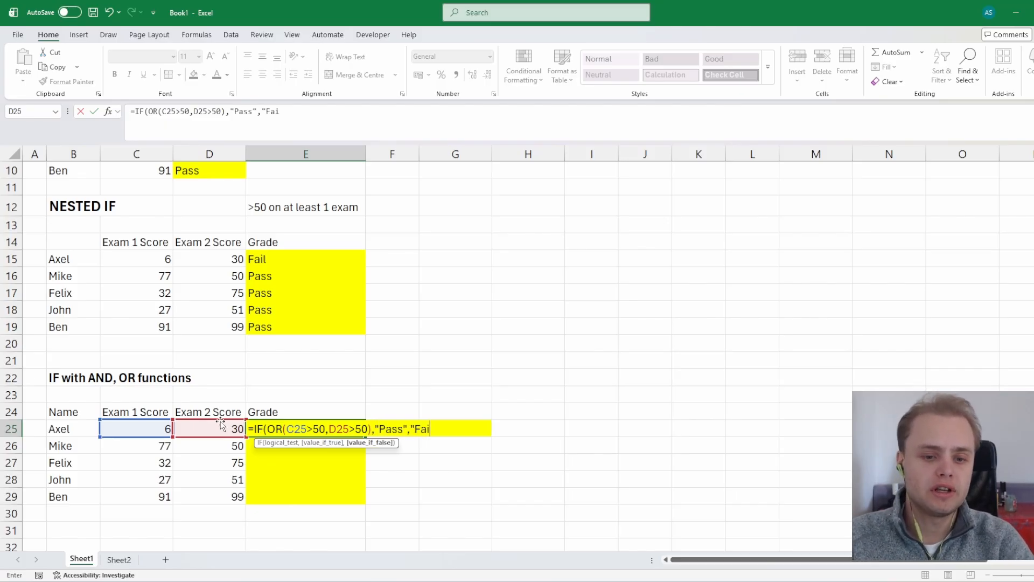
text(l"))
key(Return)
- Copy the IF/OR formula from E25 down through E29 and check the copied grades
key(Up)
key(ctrl+c)
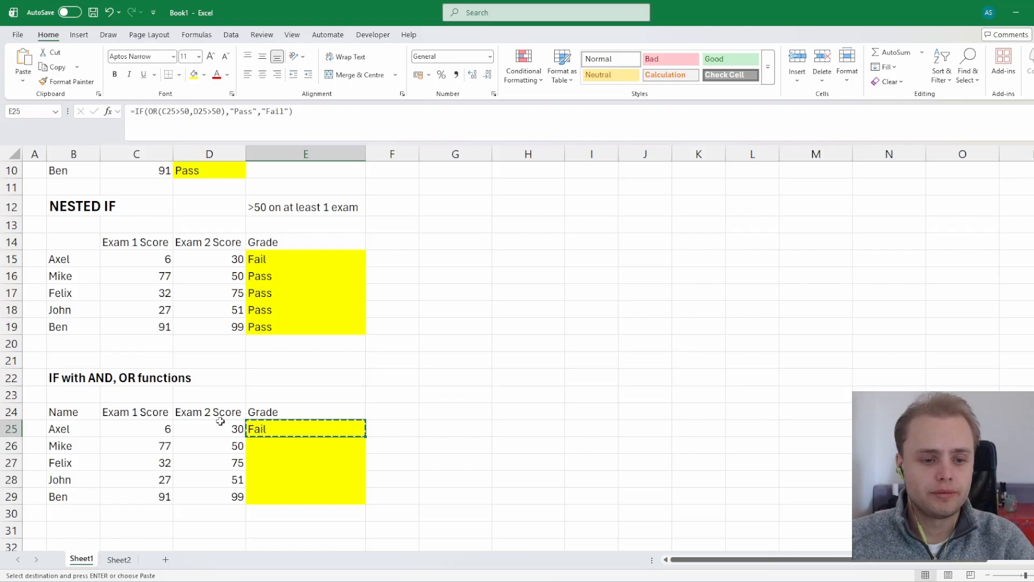
key(shift+Down)
key(shift+Down)
key(shift+Down)
key(shift+Down)
key(ctrl+v)
key(Escape)
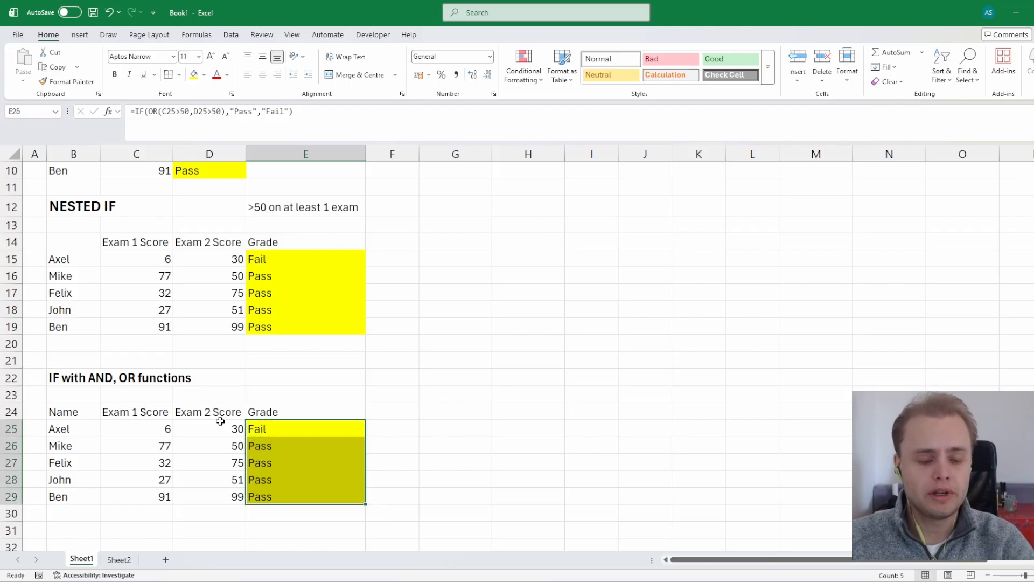
key(Down)
key(Down)
key(Down)
key(Down)
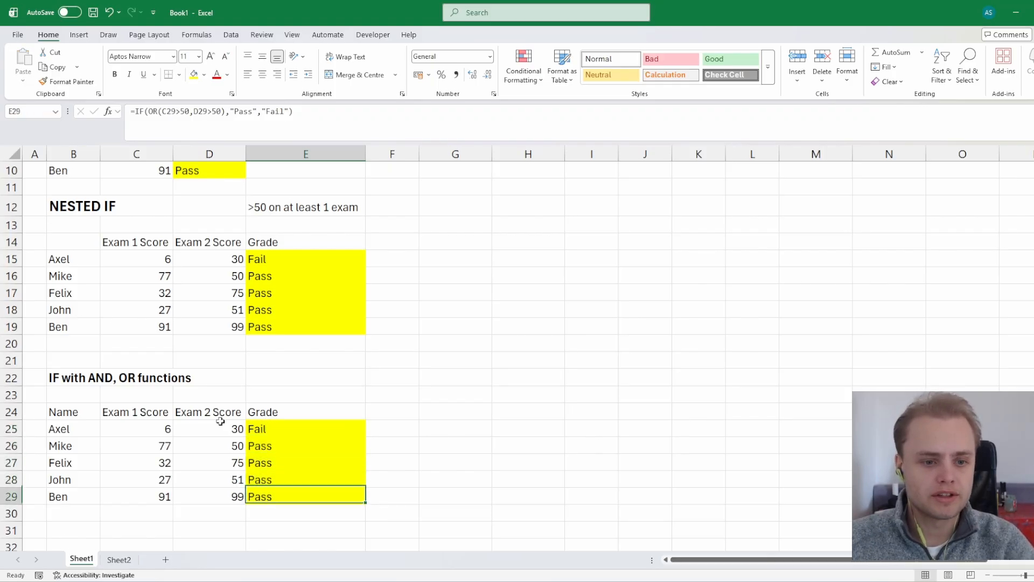
- Test the IF/OR grade in row 26 by setting the Exam 1 score in C26 to 50, undo that change, and return to E25
key(Up)
key(Up)
key(Up)
key(Left)
key(Left)
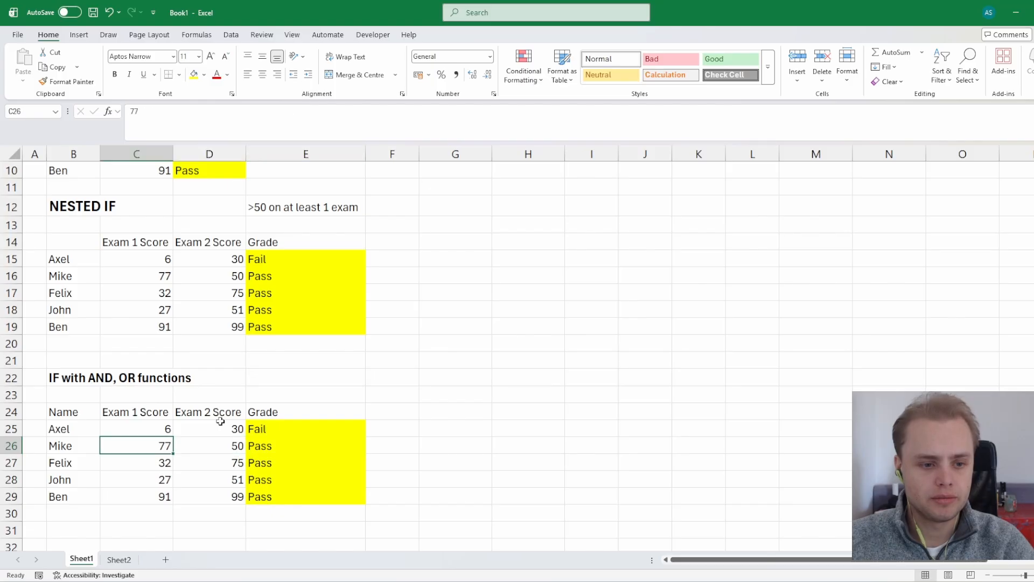
key(F2)
key(BackSpace)
key(BackSpace)
text(50)
key(Return)
key(Up)
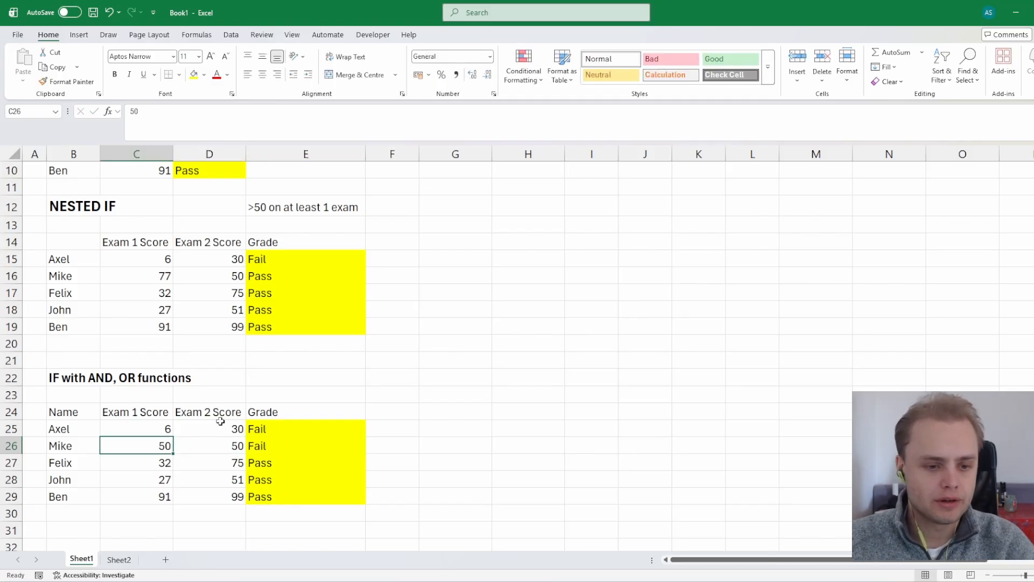
key(ctrl+z)
key(Up)
key(Right)
key(Right)
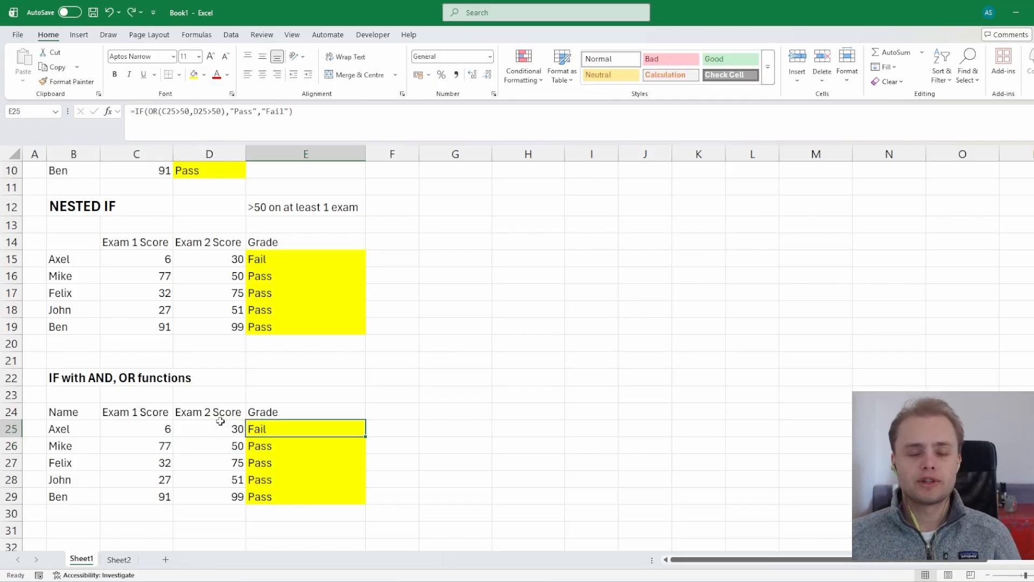